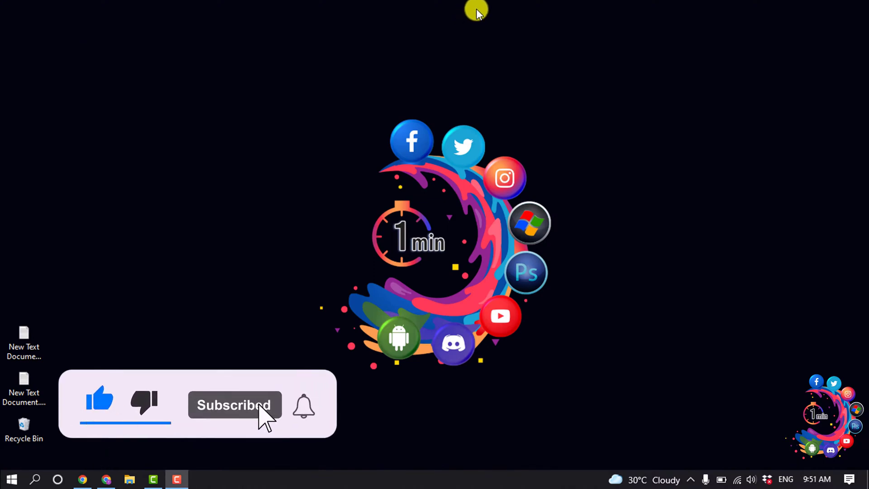
- Launch Chrome from the taskbar on the squarespace.com homepage
left_click(107, 479)
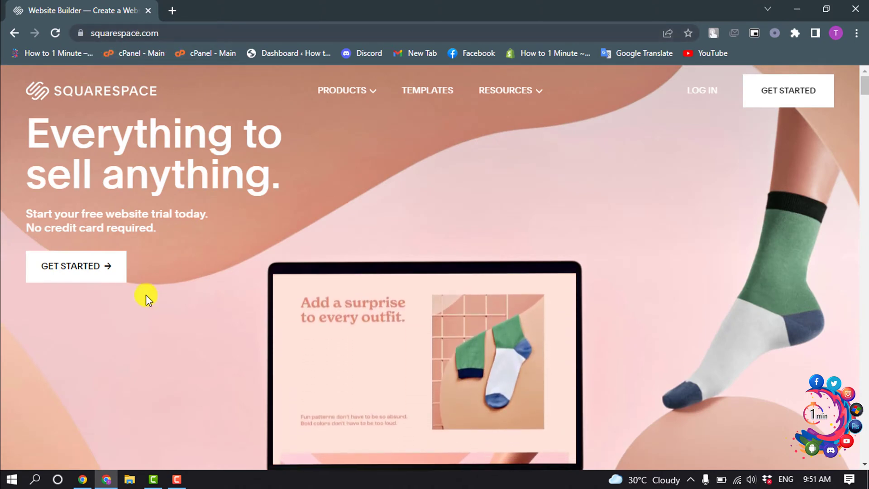
- Start a new site and choose Design as its topic
left_click(81, 271)
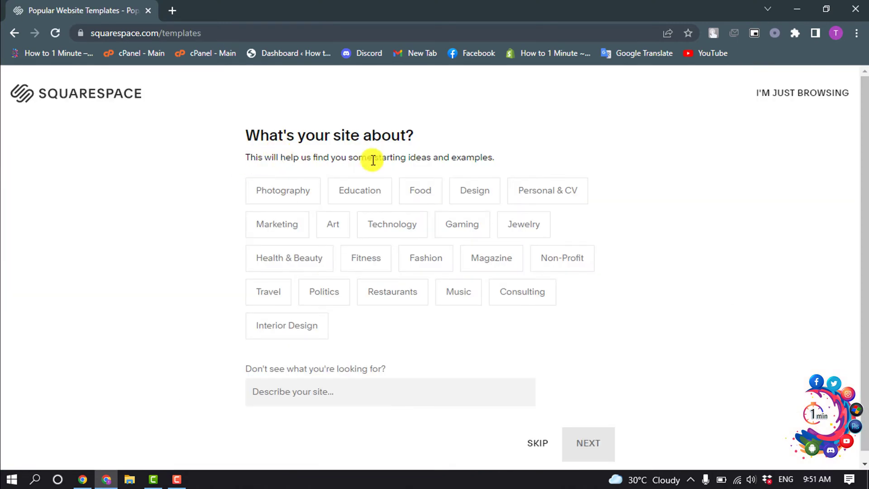
left_click(468, 192)
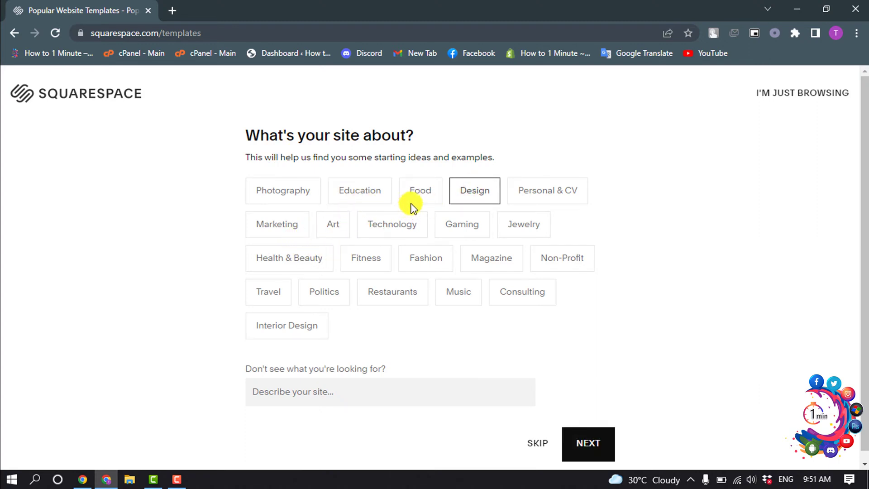
left_click(593, 453)
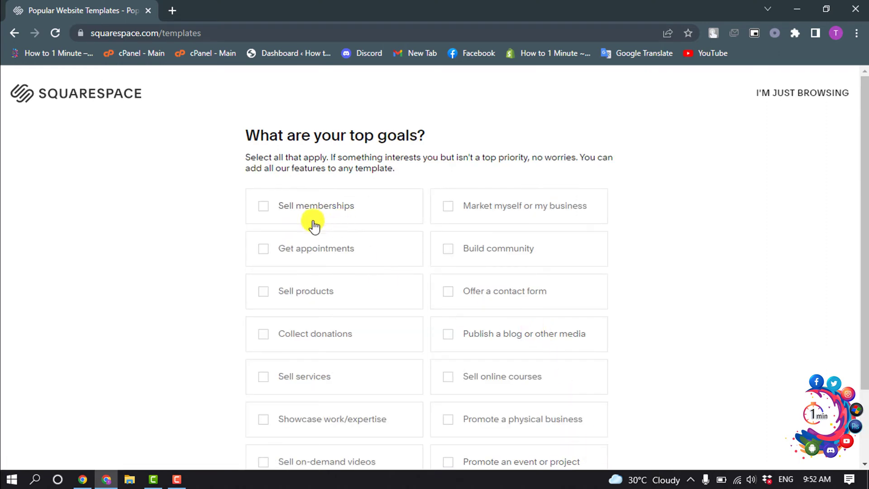
- Pick Sell memberships, Sell products, Offer a contact form and Sell online courses as goals
left_click(313, 210)
left_click(309, 298)
left_click(497, 306)
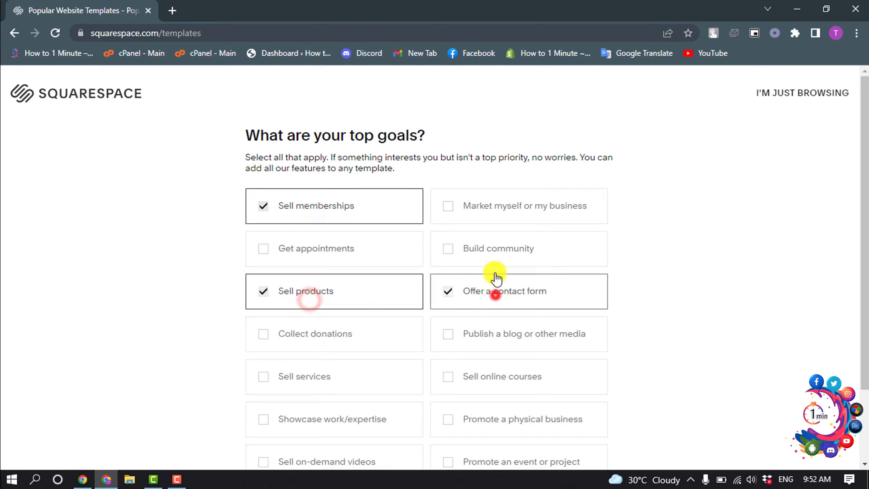
left_click_drag(482, 377, 505, 378)
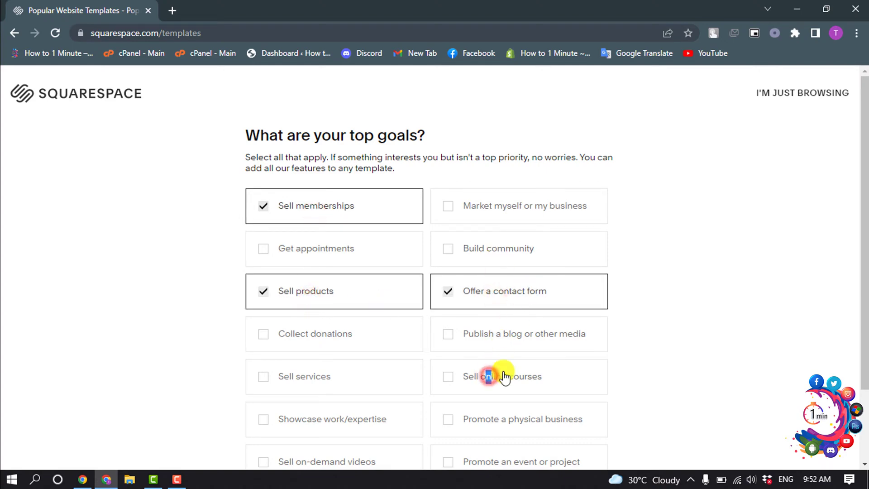
left_click(454, 382)
scroll(508, 333, "down", 2)
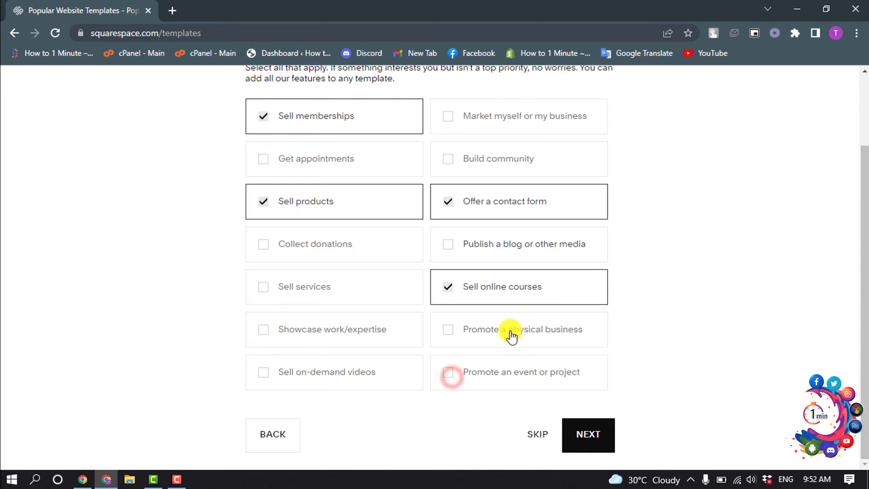
left_click(598, 429)
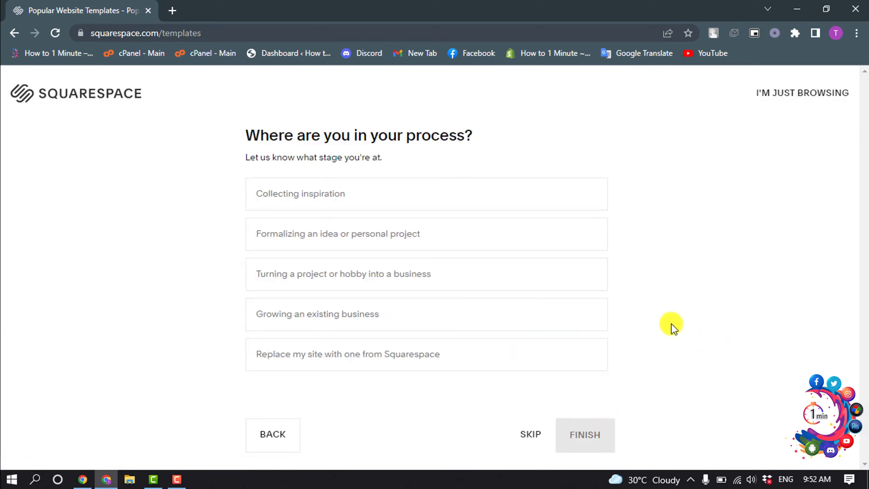
- Set the project stage to 'Formalizing an idea or personal project'
left_click(346, 192)
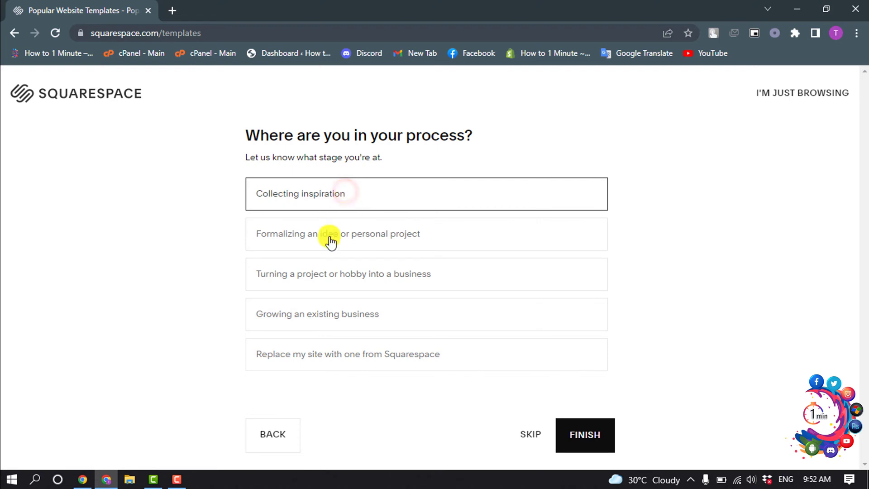
left_click(304, 272)
left_click(311, 238)
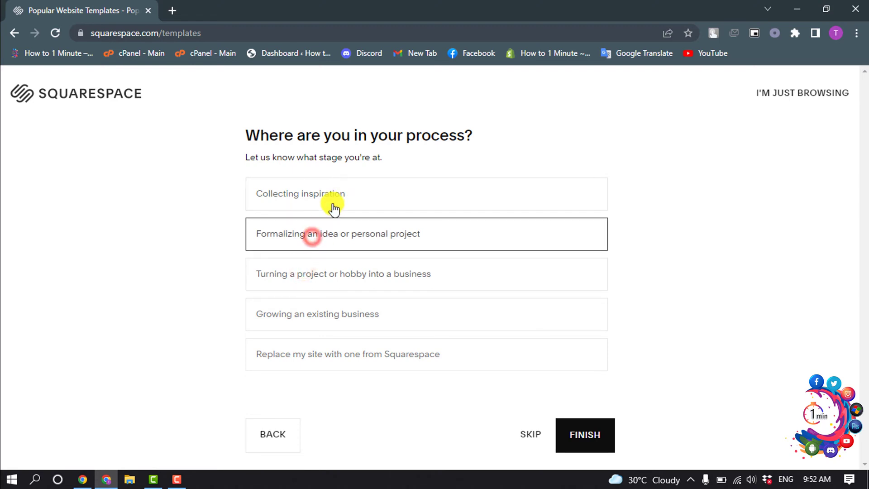
- Finish the quiz, filter templates to Fashion, and browse the results to the Seen template
left_click(582, 438)
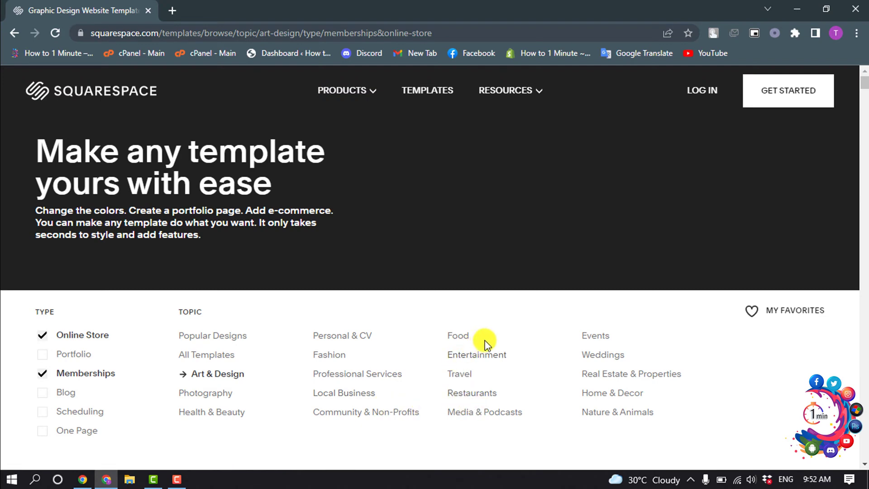
left_click(322, 357)
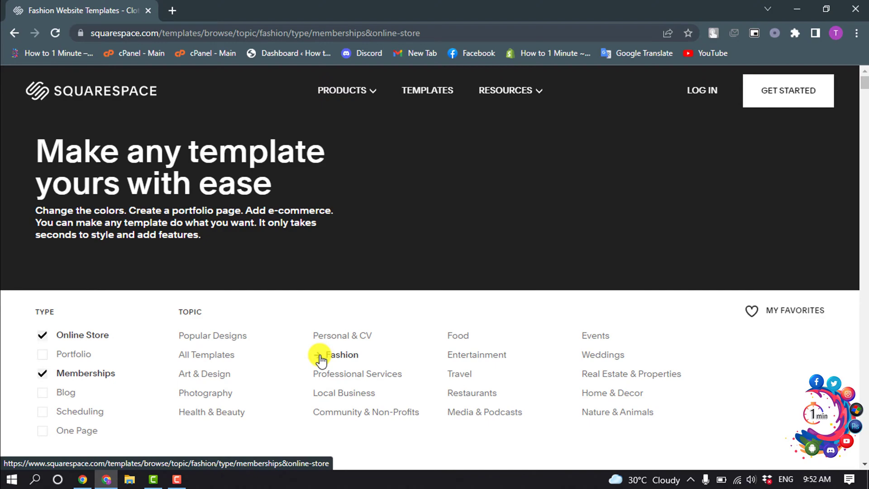
scroll(401, 327, "down", 5)
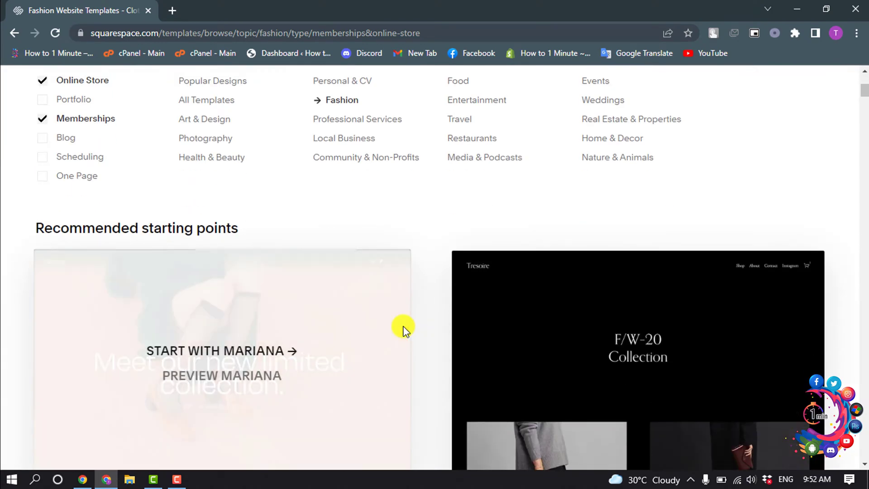
scroll(472, 255, "down", 20)
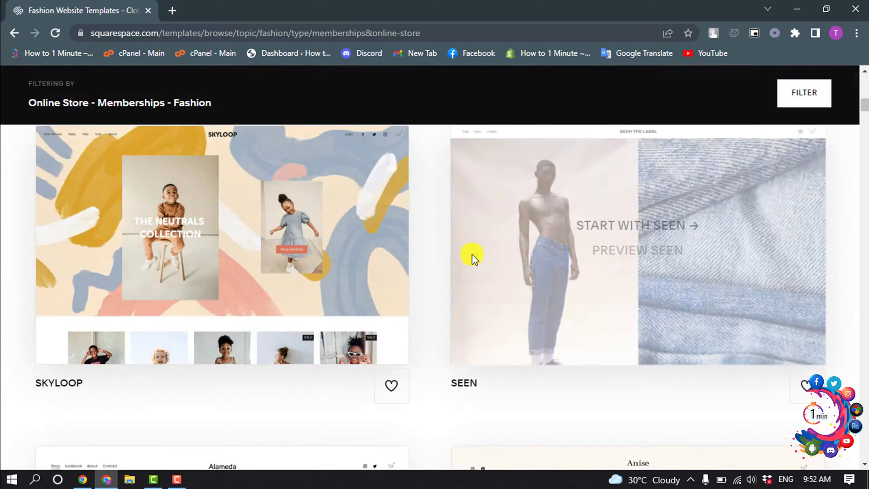
scroll(571, 335, "down", 5)
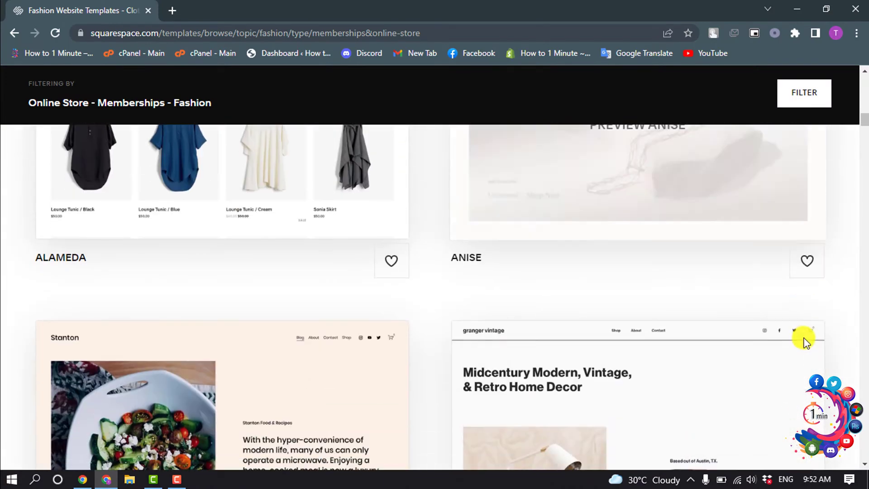
scroll(810, 331, "down", 10)
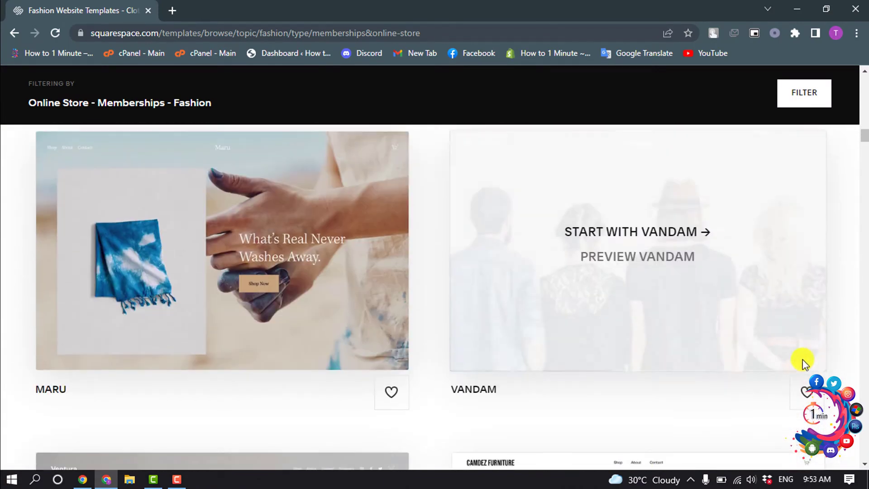
scroll(380, 387, "down", 6)
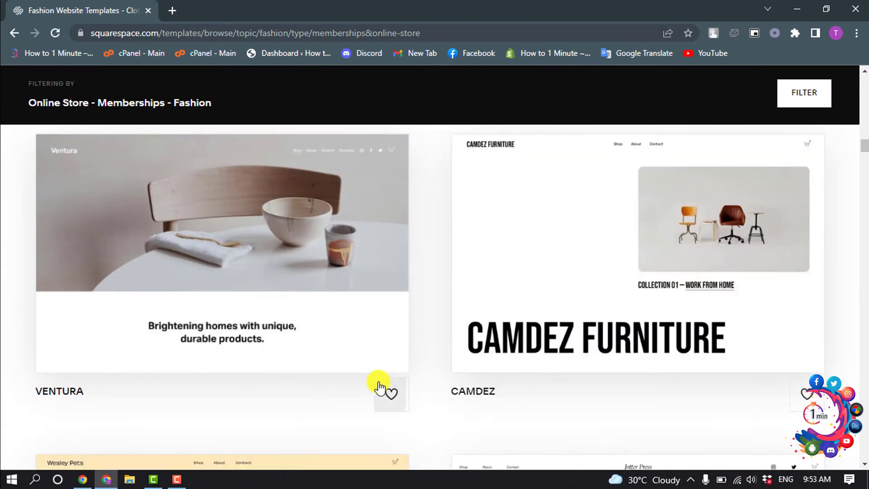
scroll(380, 386, "up", 15)
scroll(380, 385, "up", 10)
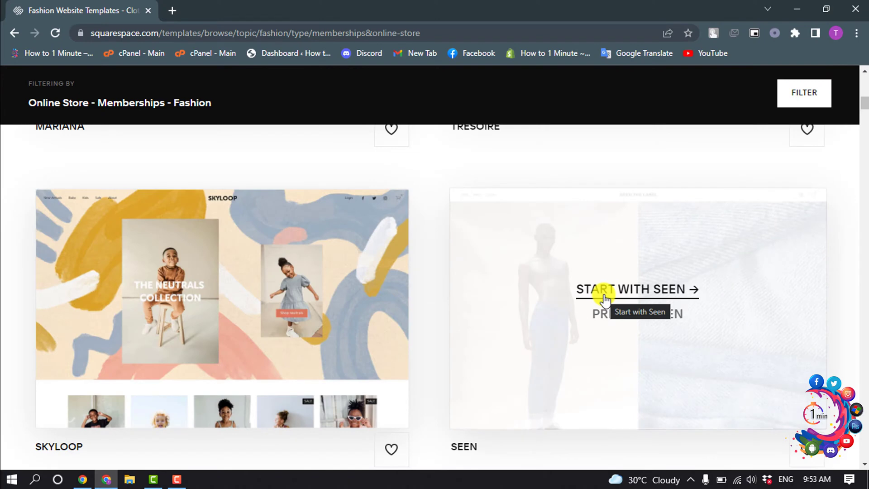
- Start a site from the Seen template, sign up by e-mail, and enter first and last name
left_click(605, 298)
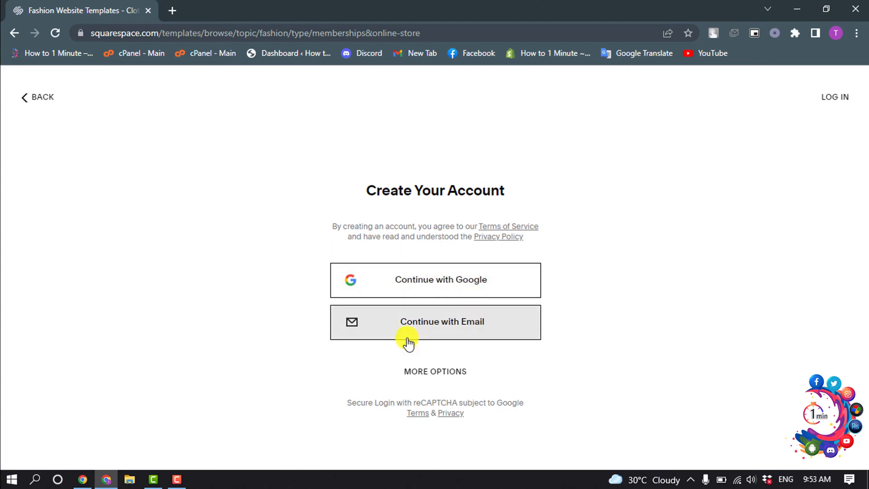
left_click(445, 330)
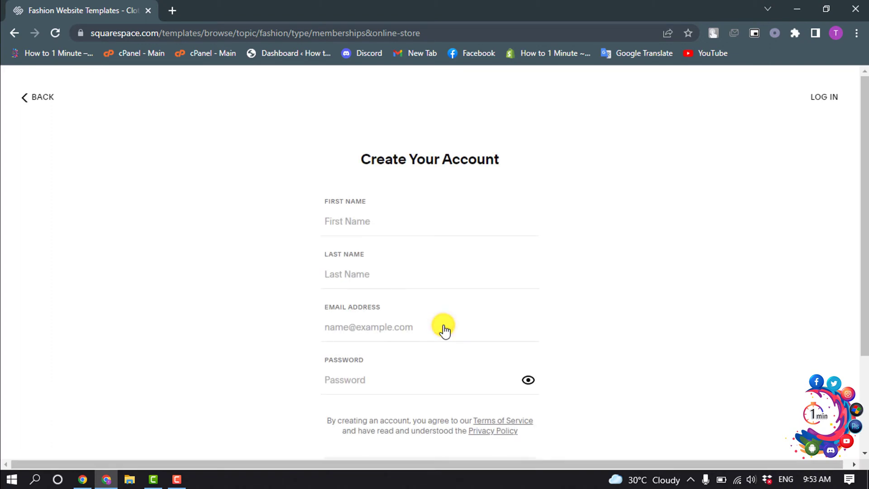
left_click(361, 217)
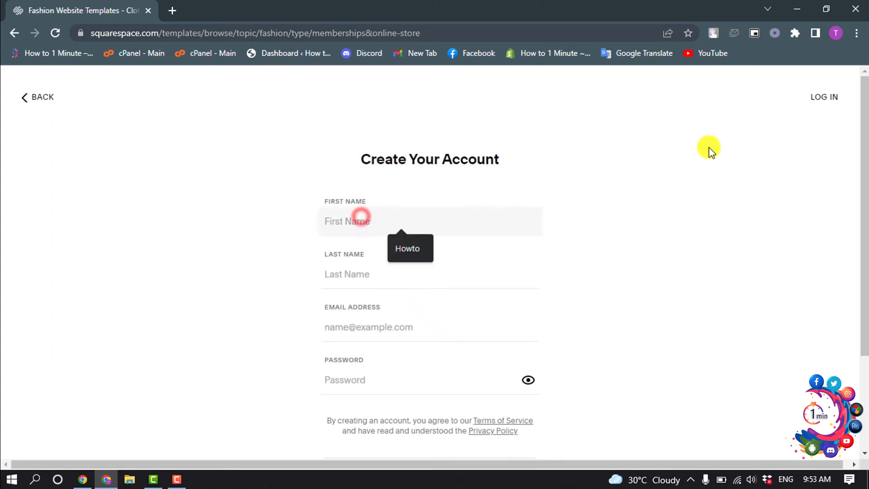
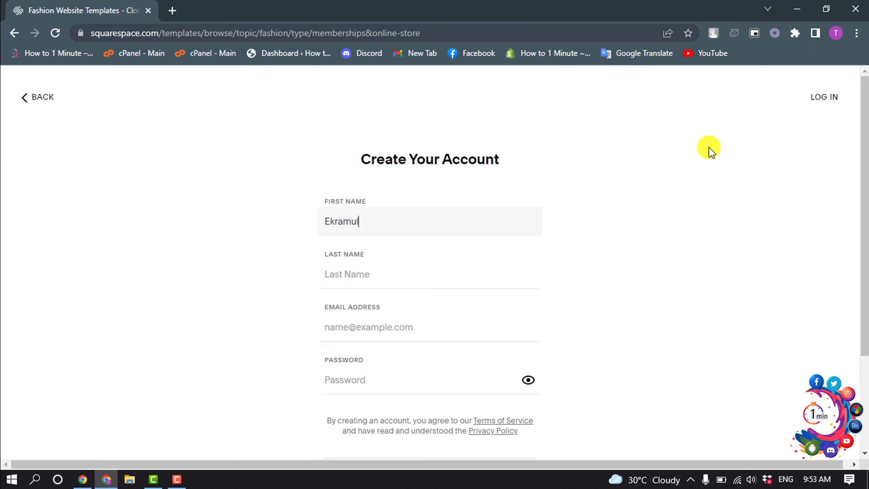
key("Tab")
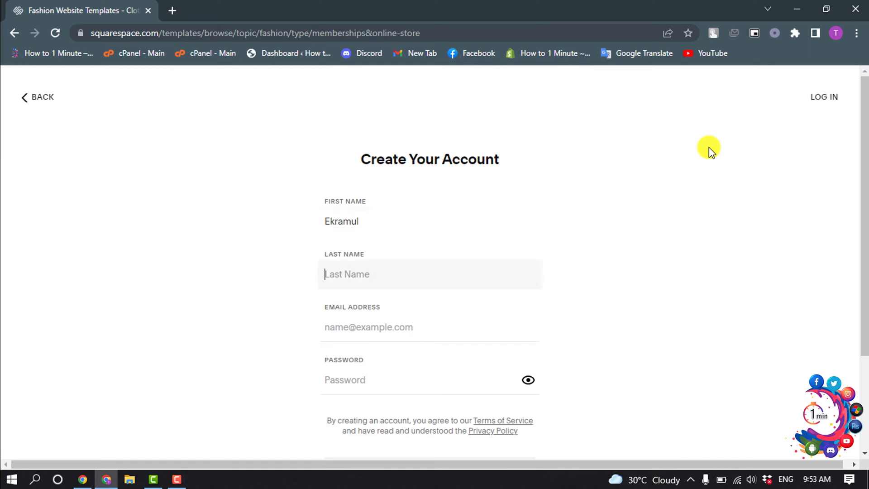
- Fill in the saved e-mail address and a strong password, then submit the account
left_click(439, 326)
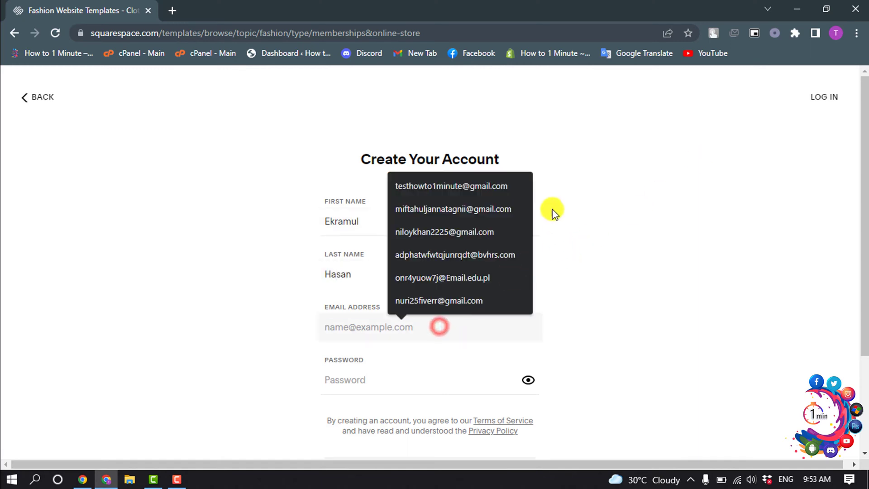
left_click(435, 187)
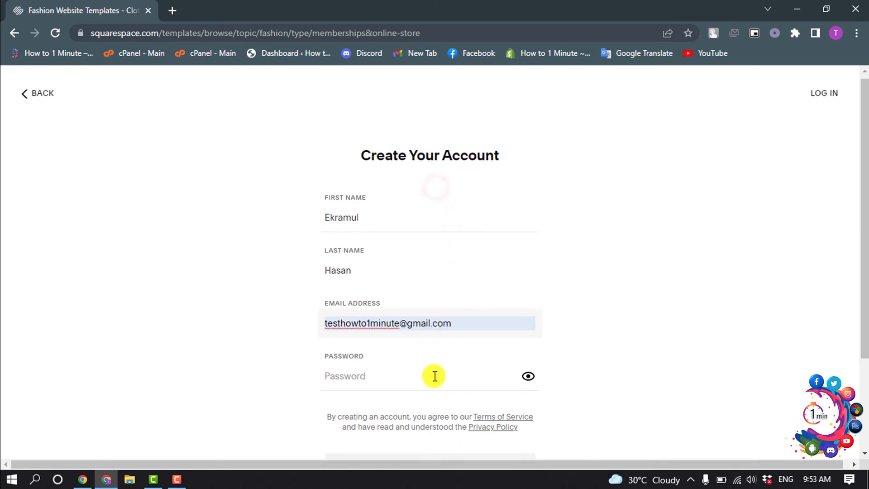
scroll(434, 376, "down", 1)
left_click(388, 319)
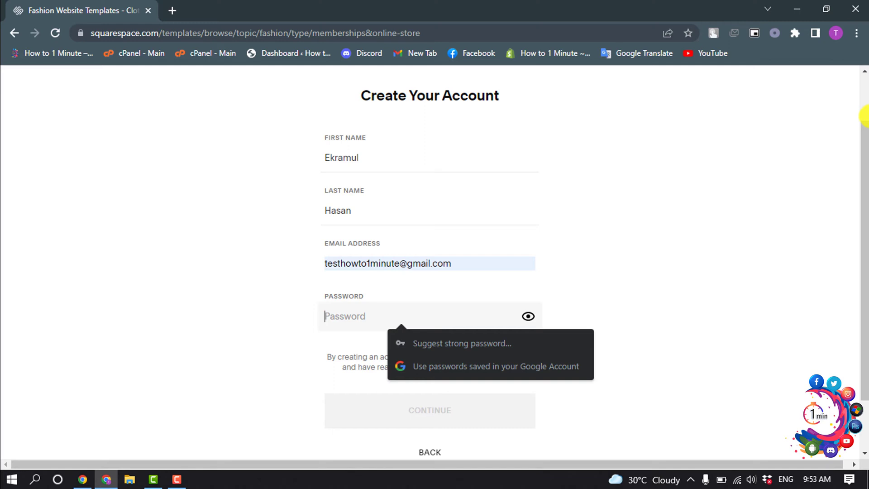
type("••")
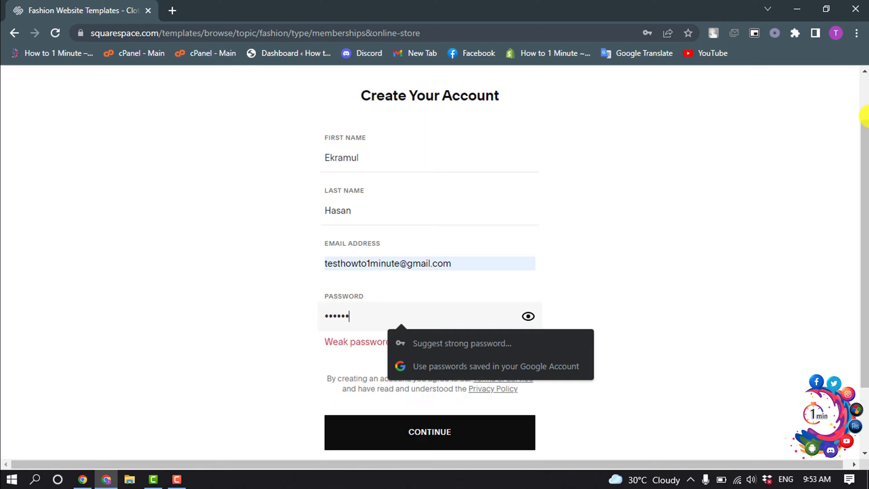
left_click(358, 314)
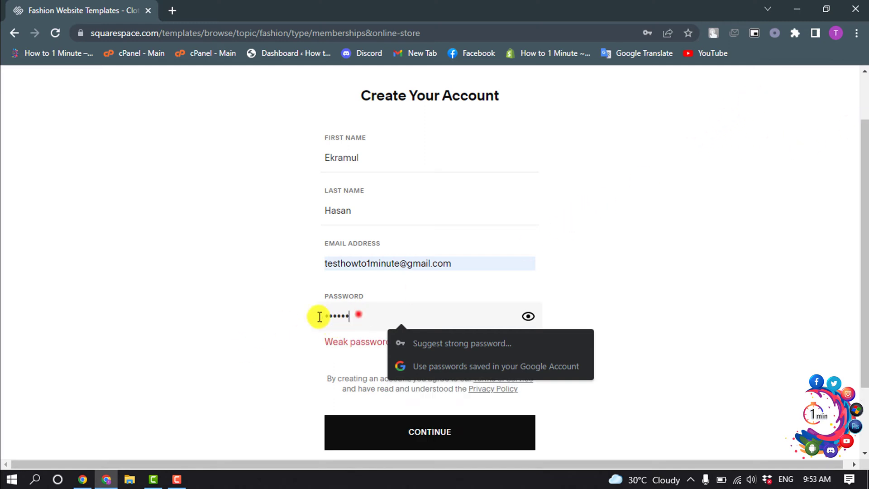
left_click_drag(319, 316, 156, 310)
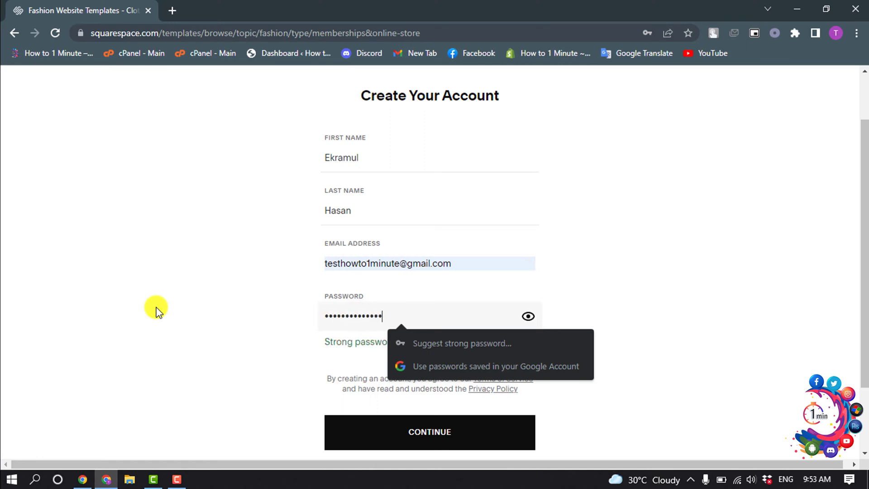
key("Tab")
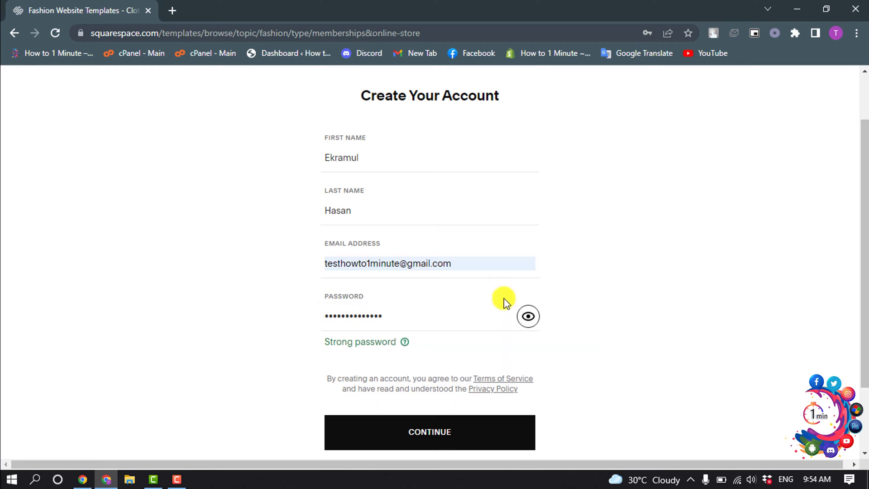
left_click(426, 443)
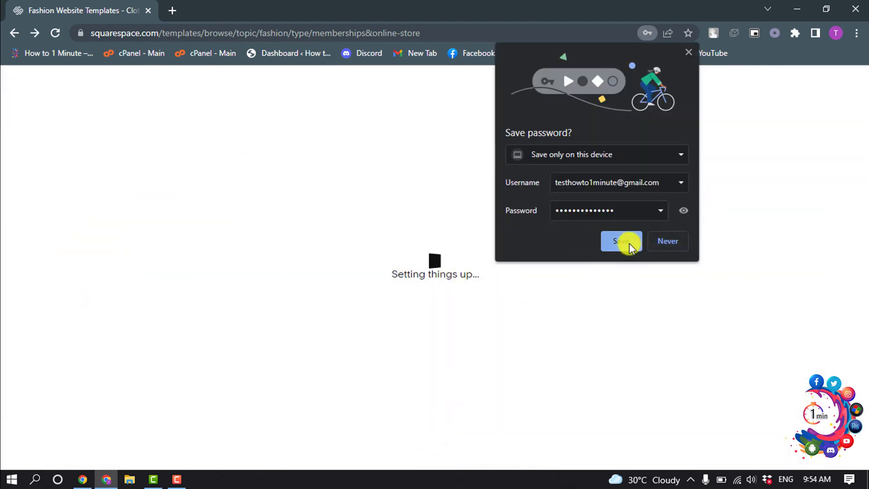
- Save the password in the browser and title the site 'Howto1minute'
left_click(629, 243)
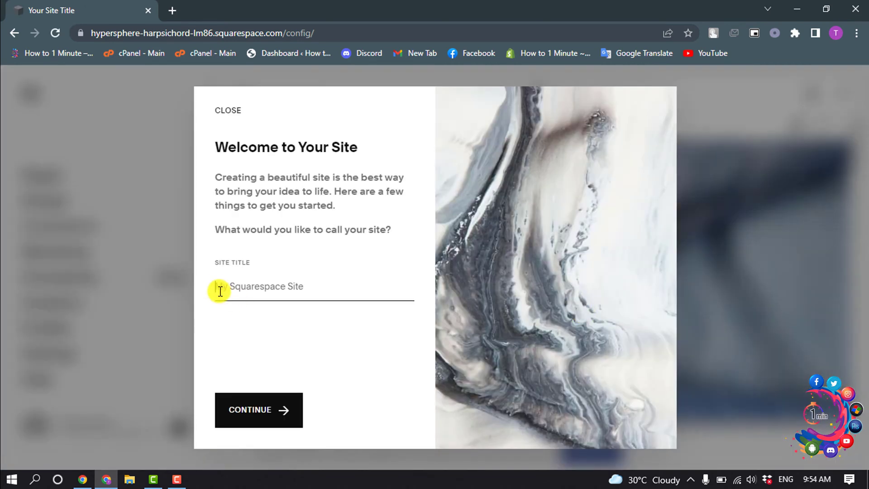
left_click(218, 288)
type("Howto")
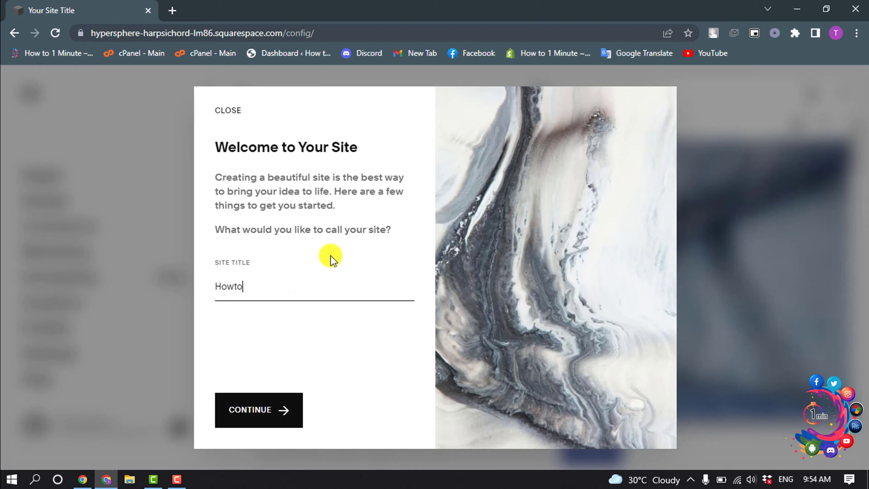
type("1minute")
left_click(253, 420)
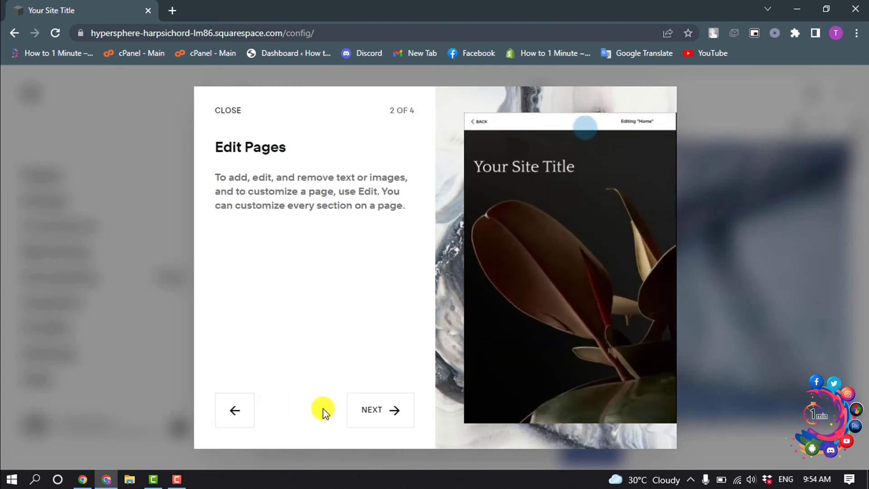
- Step through the welcome tour pages to reach the site dashboard
left_click(370, 409)
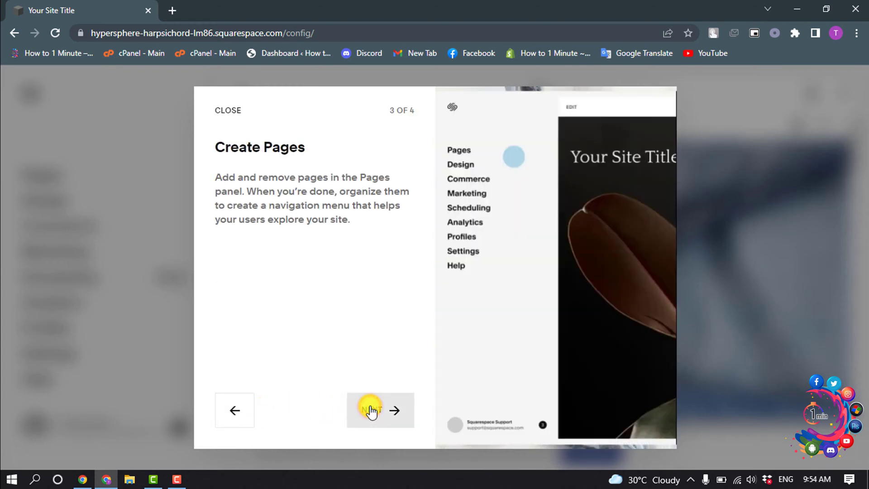
left_click(370, 410)
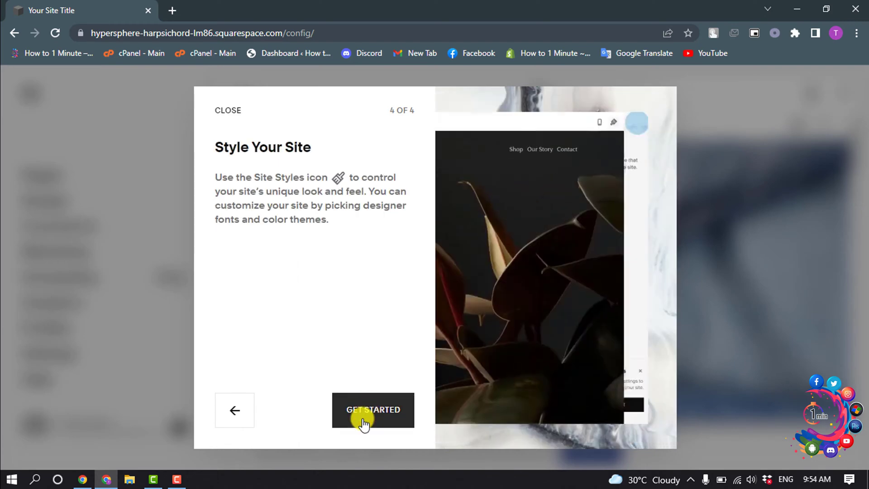
left_click(369, 410)
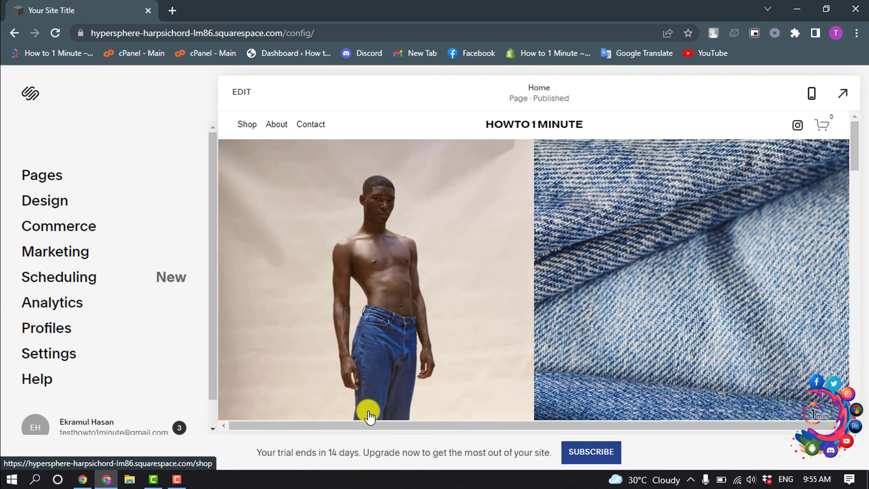
- Scroll the Seen home page preview down to the footer and back up
scroll(407, 402, "down", 4)
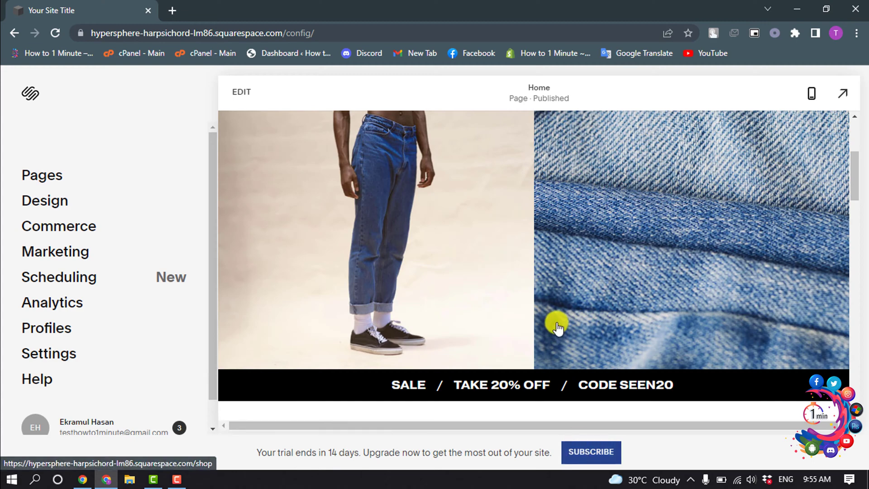
scroll(388, 271, "up", 5)
scroll(379, 267, "down", 6)
scroll(380, 260, "down", 10)
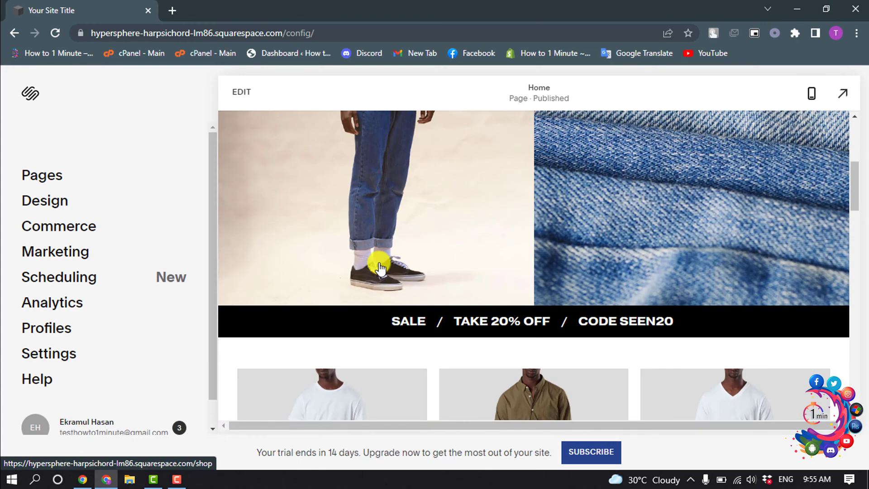
scroll(382, 252, "down", 10)
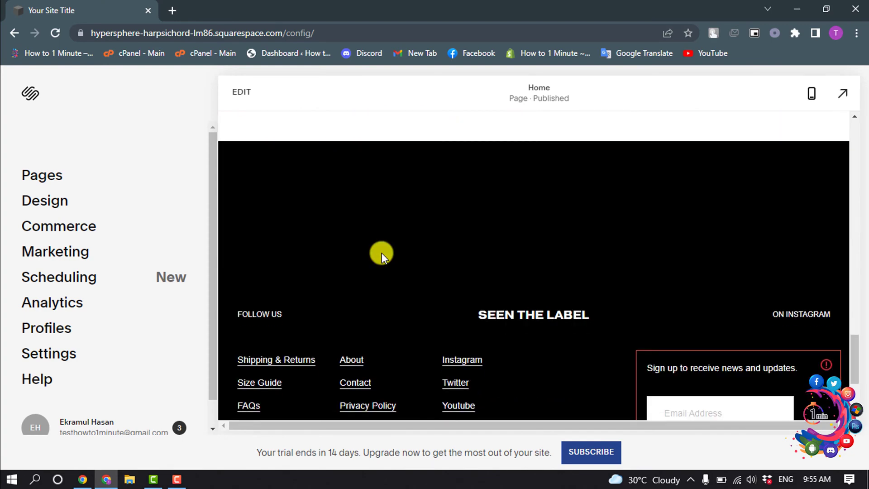
scroll(379, 256, "up", 8)
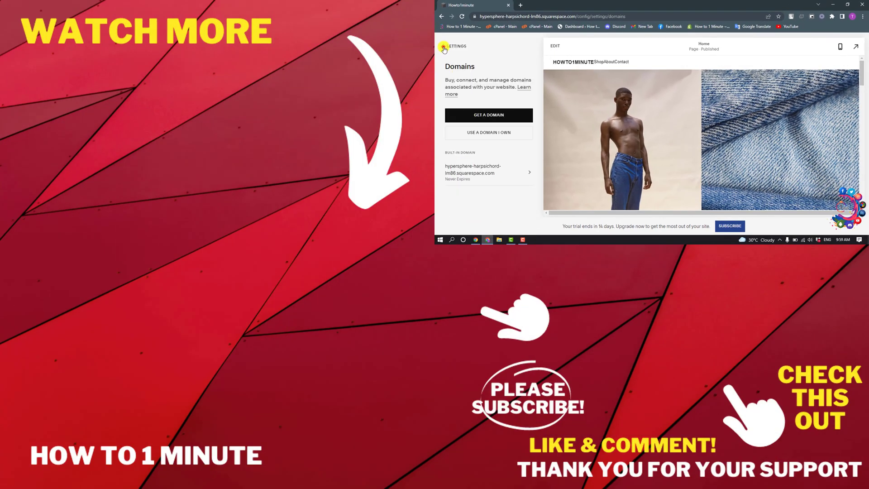
- Return from the Domains panel to the main Settings list
left_click(444, 47)
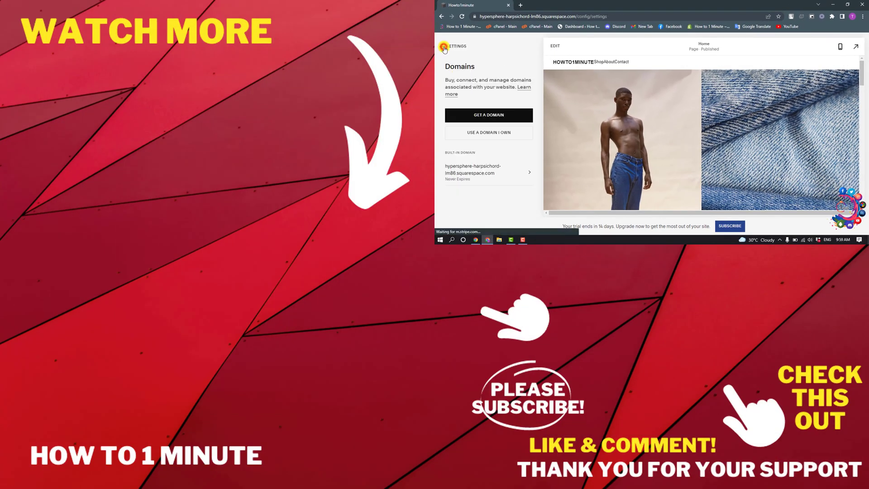